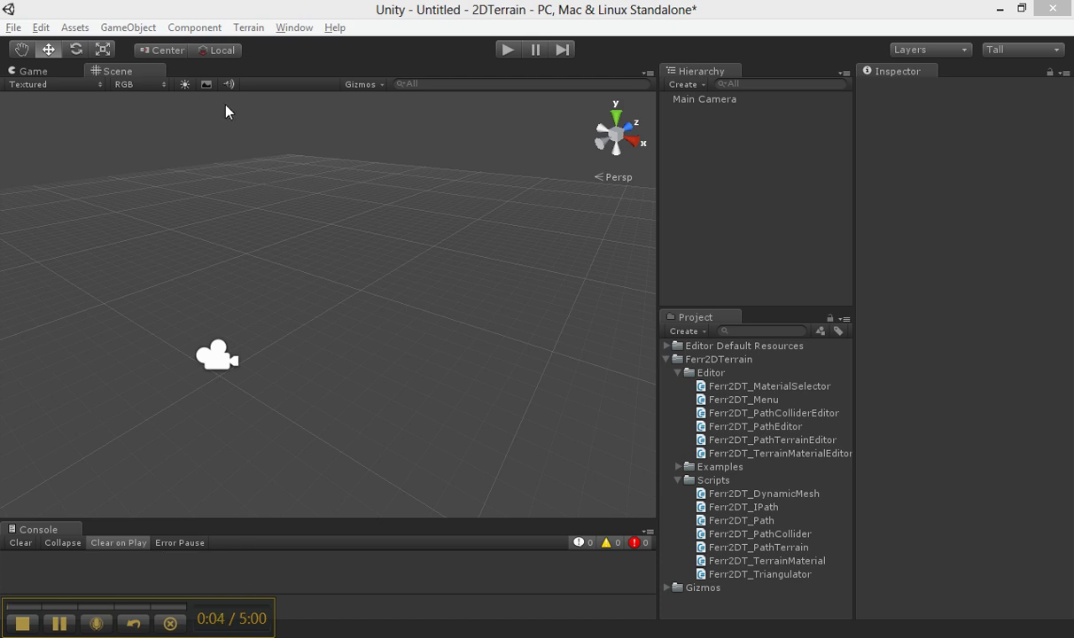
Create a physical Ferr2D terrain that uses CaveTerrainMaterial
click(146, 27)
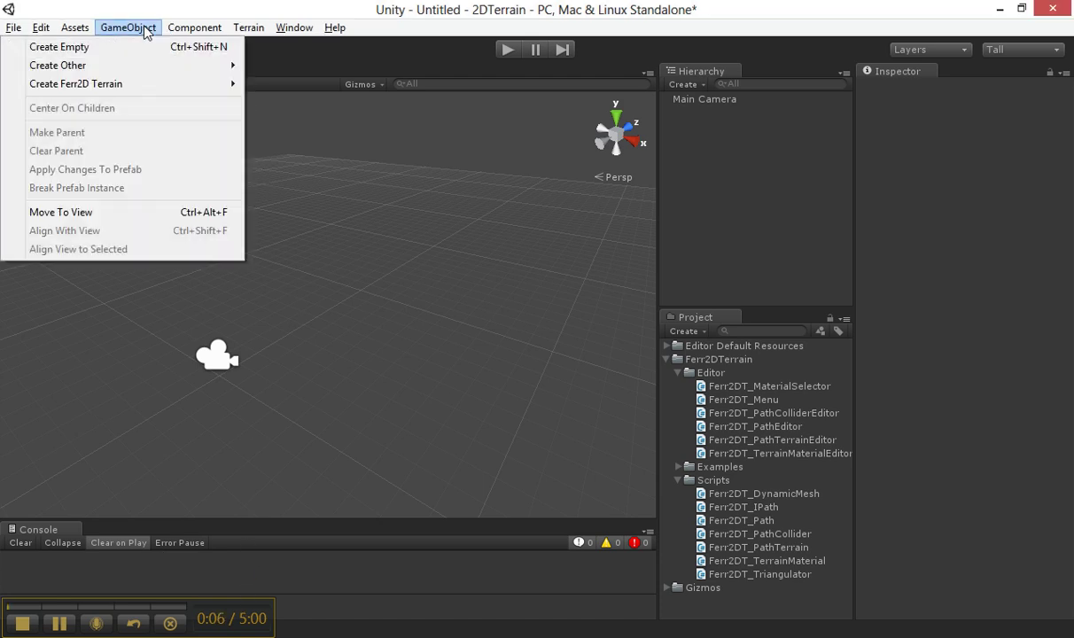
mouse_move(128, 86)
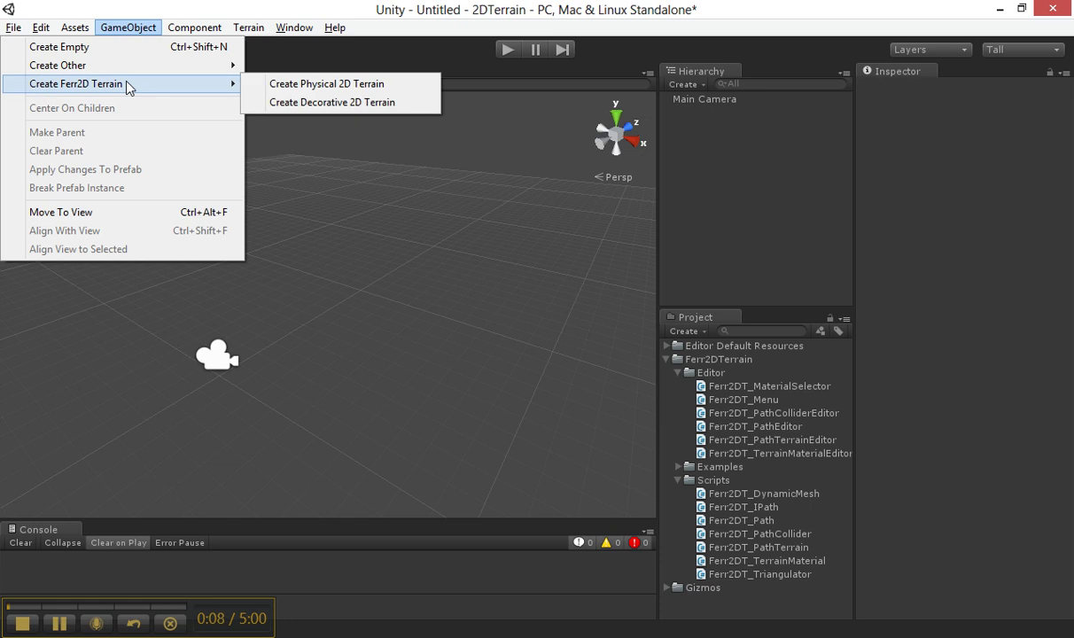
click(290, 89)
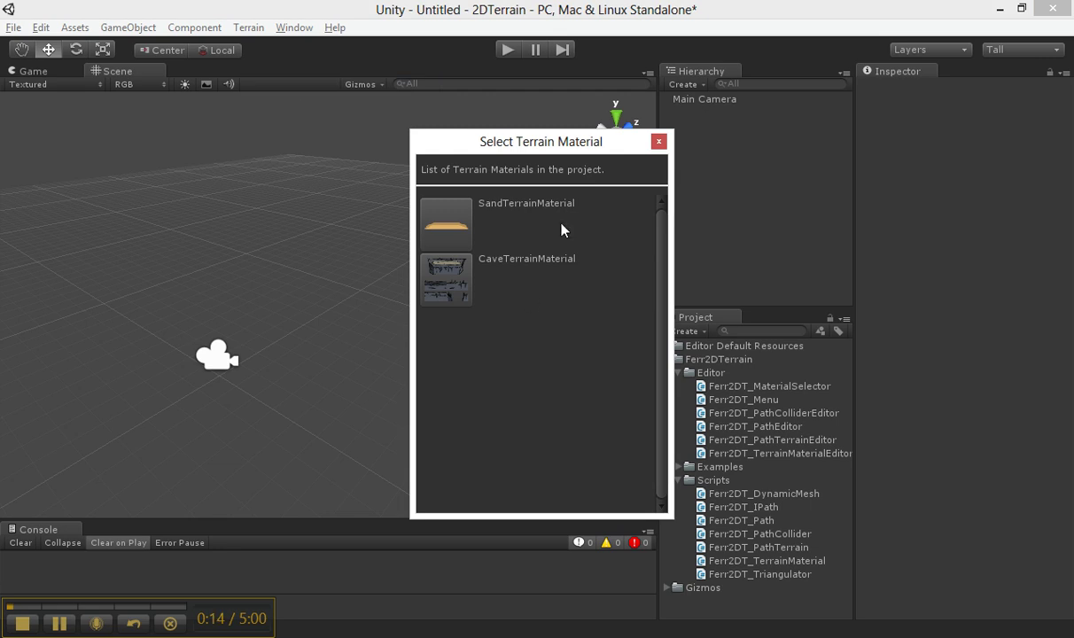
drag(557, 147, 426, 135)
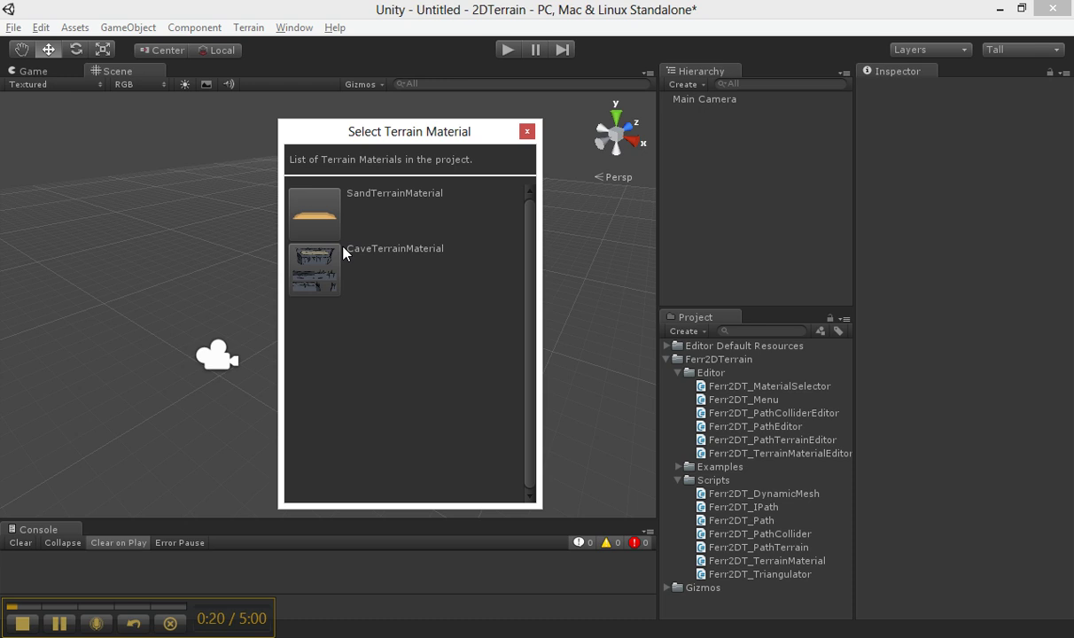
click(311, 278)
right_drag(294, 309, 358, 236)
Insert two points along the cave terrain path and move them with the end point to form a rising hill
mouse_move(374, 246)
mouse_down()
mouse_move(354, 278)
mouse_move(393, 234)
mouse_move(400, 167)
mouse_move(381, 243)
mouse_up()
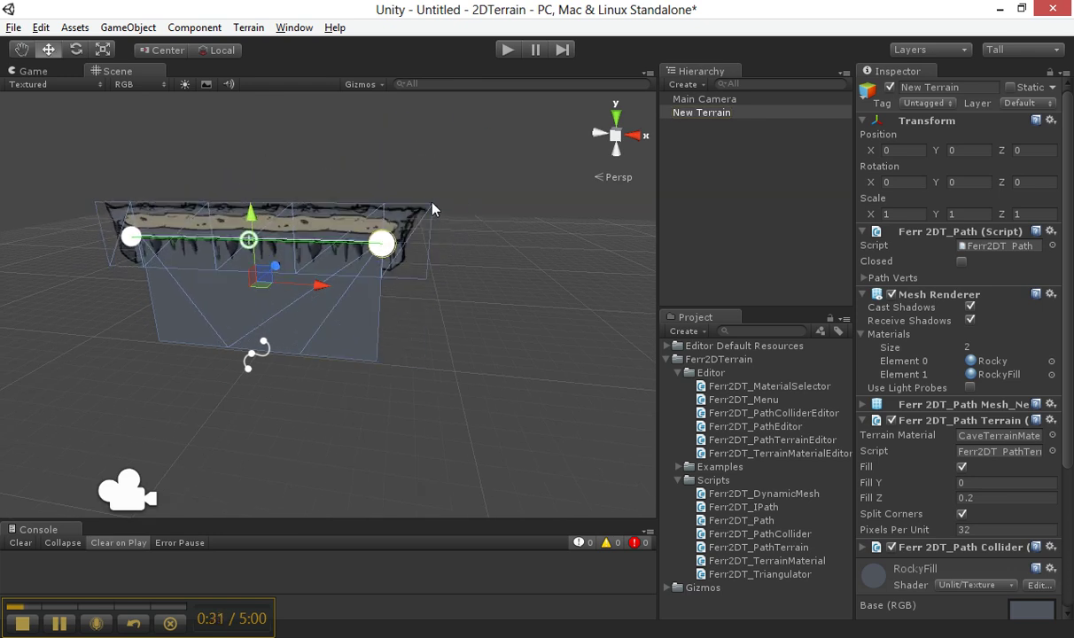
click(248, 240)
drag(248, 239, 233, 203)
click(310, 216)
mouse_move(310, 214)
mouse_down()
mouse_move(325, 172)
mouse_move(312, 207)
mouse_up()
drag(375, 252, 503, 183)
drag(309, 202, 385, 143)
Add points at the hill's far end and reposition them to form a vertical drop with a lower ledge
click(445, 158)
drag(511, 168, 559, 257)
click(430, 221)
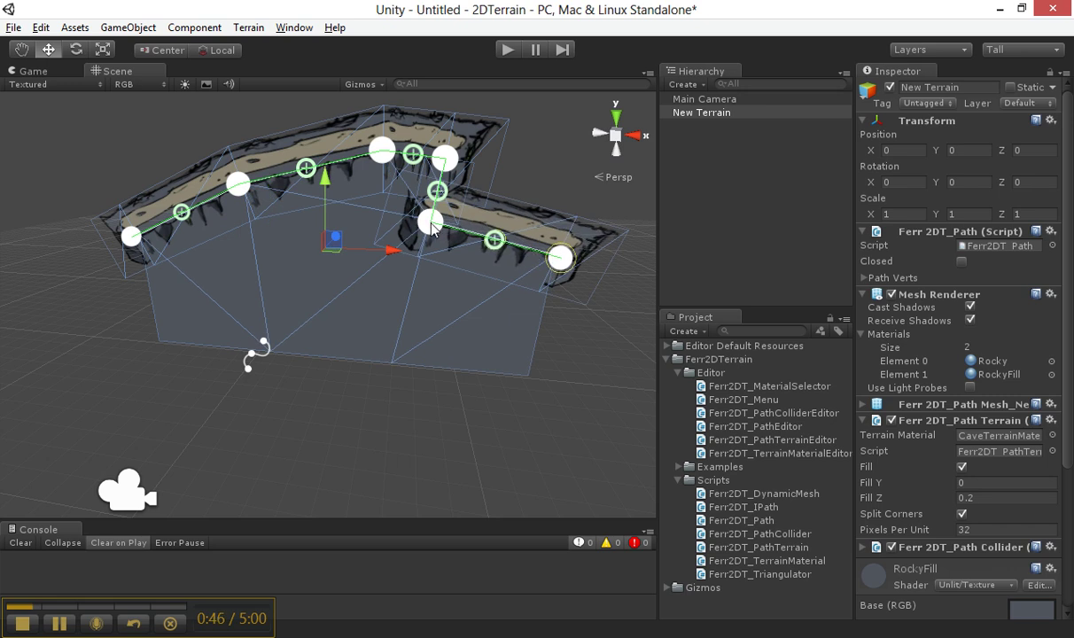
drag(431, 223, 429, 289)
drag(560, 257, 551, 182)
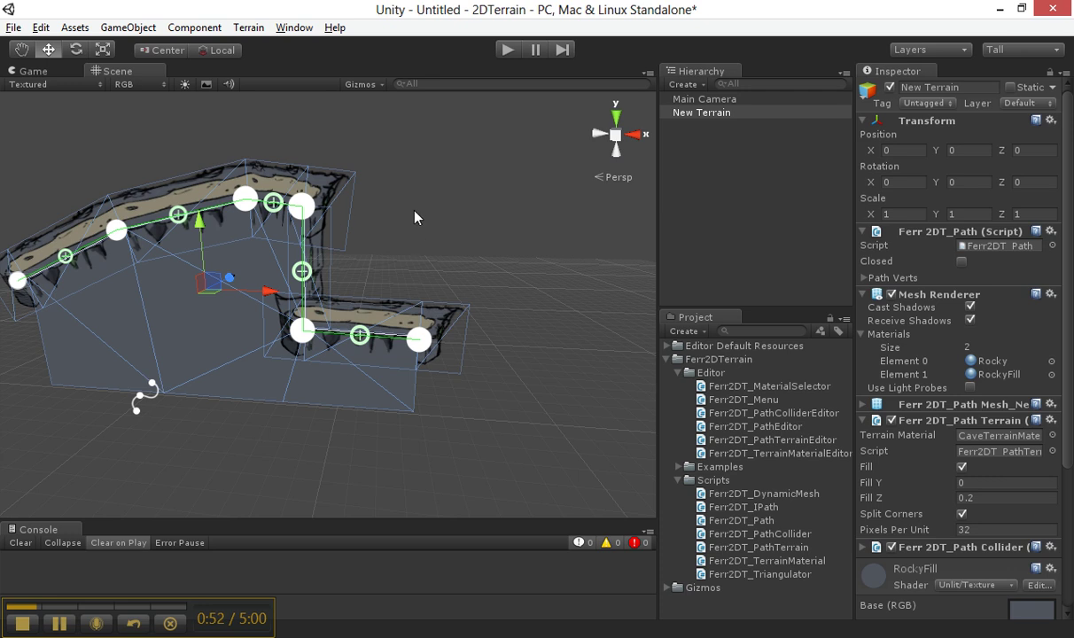
Extend the path beyond the lower ledge with a rising segment, a steep wall and a flat raised ledge
key(shift)
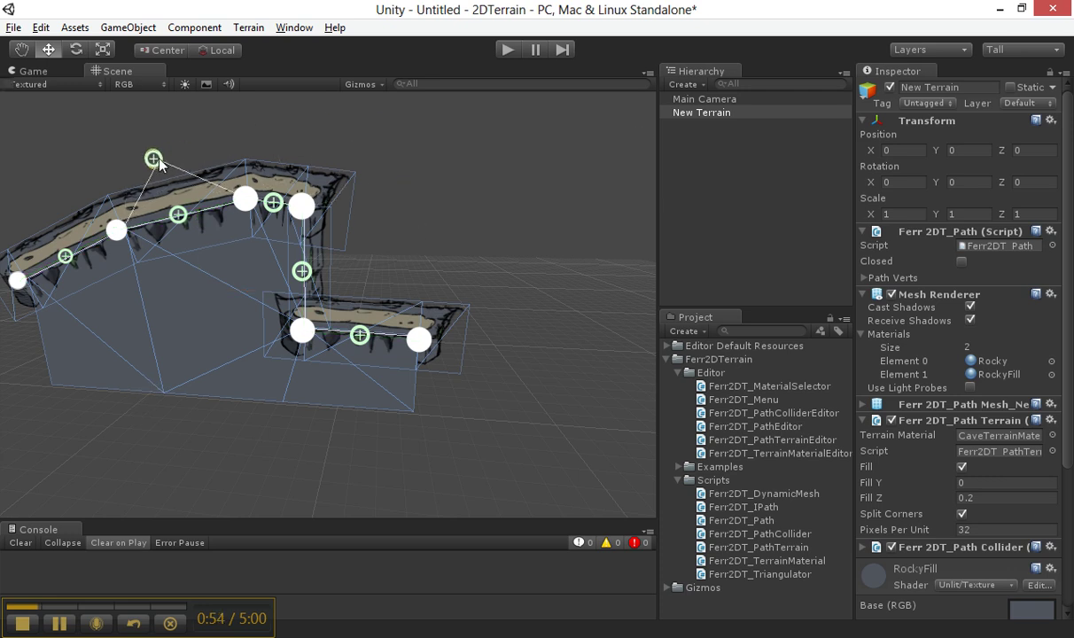
click(562, 311)
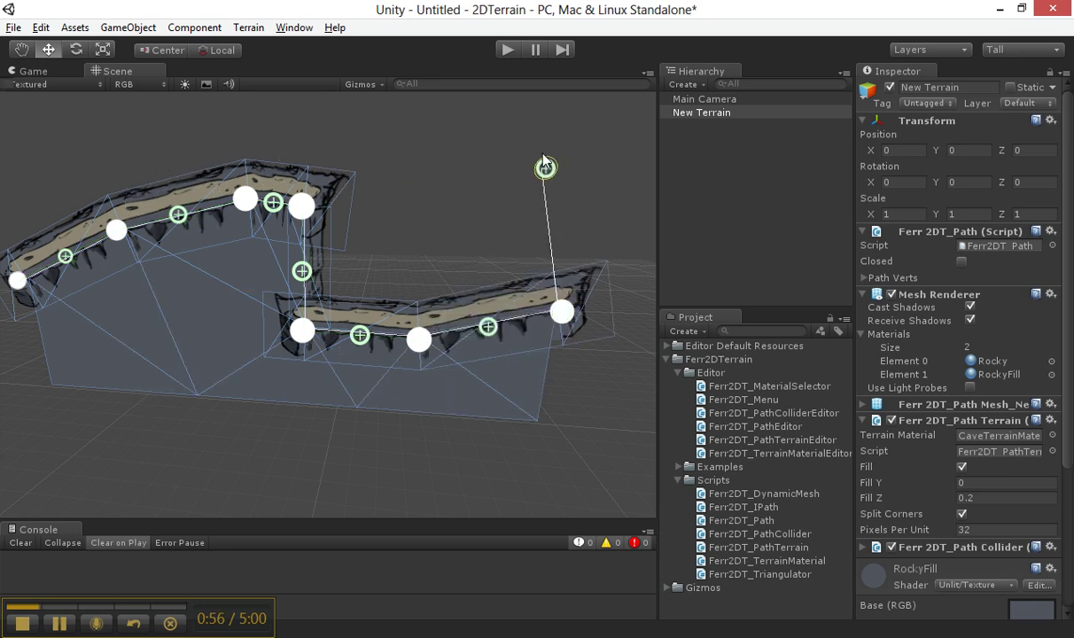
click(547, 144)
alt+drag(497, 181, 470, 213)
click(488, 233)
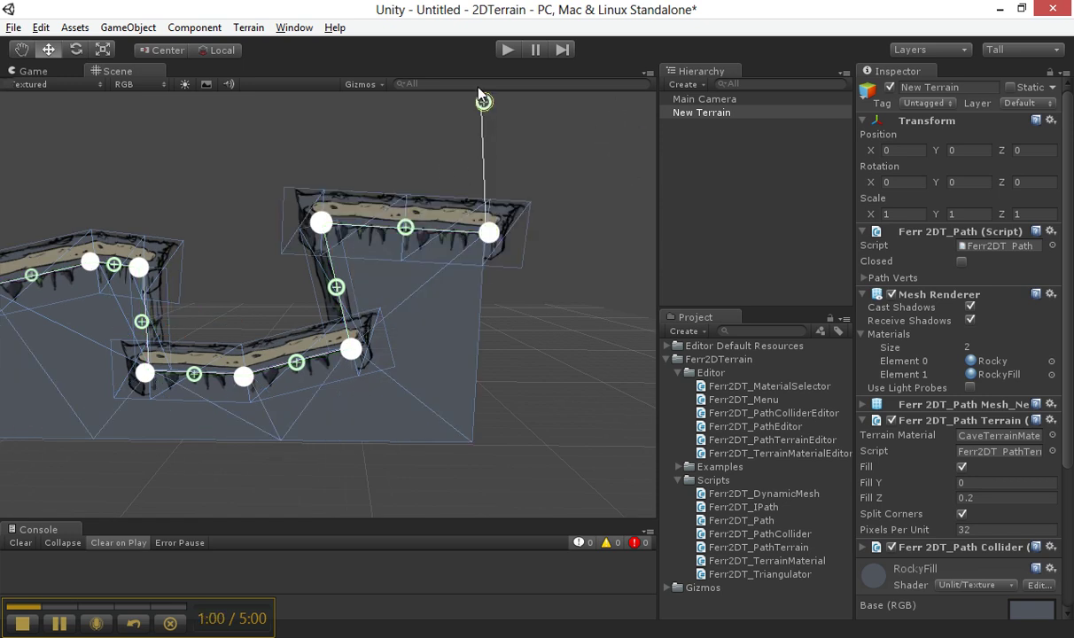
Add path points for a taller flat-topped block with an undercut on its far side
click(490, 108)
mouse_move(489, 108)
alt+mouse_down()
mouse_move(496, 150)
mouse_move(497, 91)
alt+mouse_up()
key(w)
right_drag(497, 91, 446, 144)
alt+drag(446, 144, 508, 187)
click(567, 169)
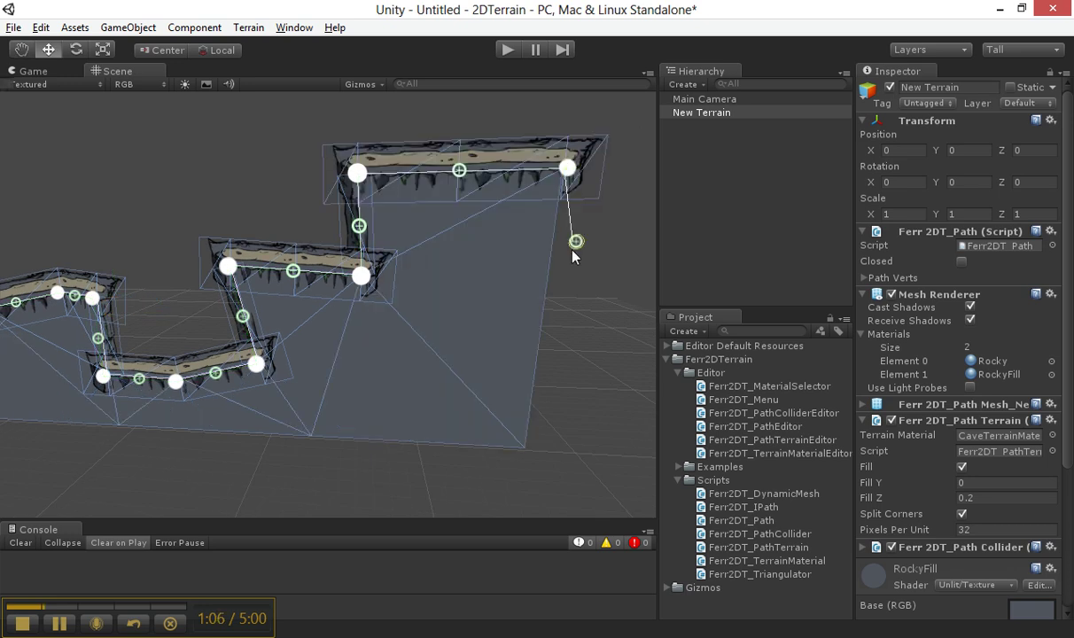
click(566, 303)
click(482, 310)
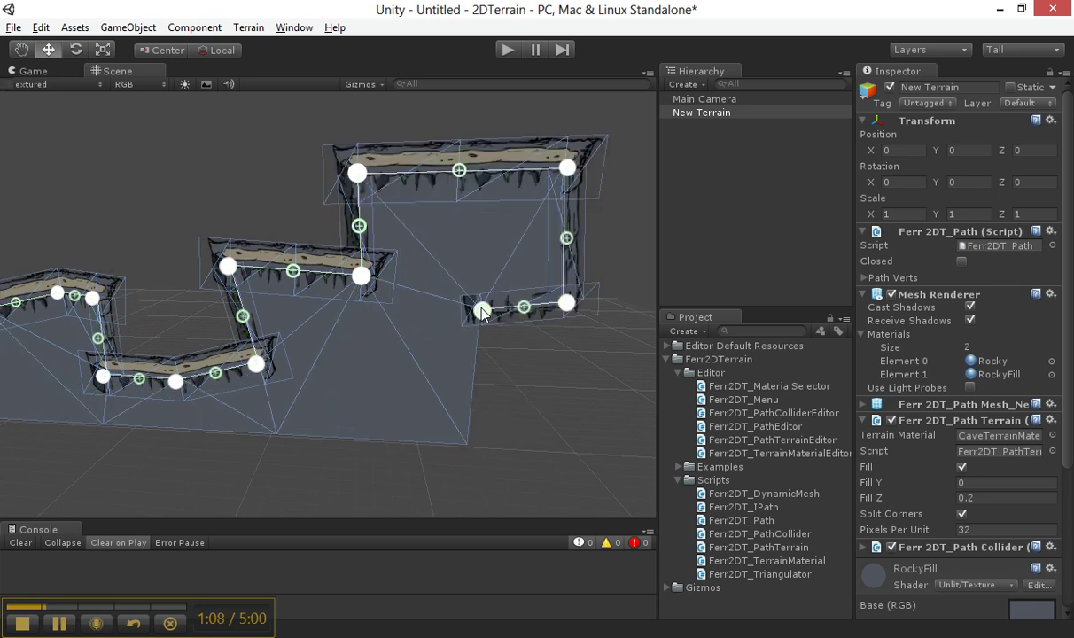
click(478, 406)
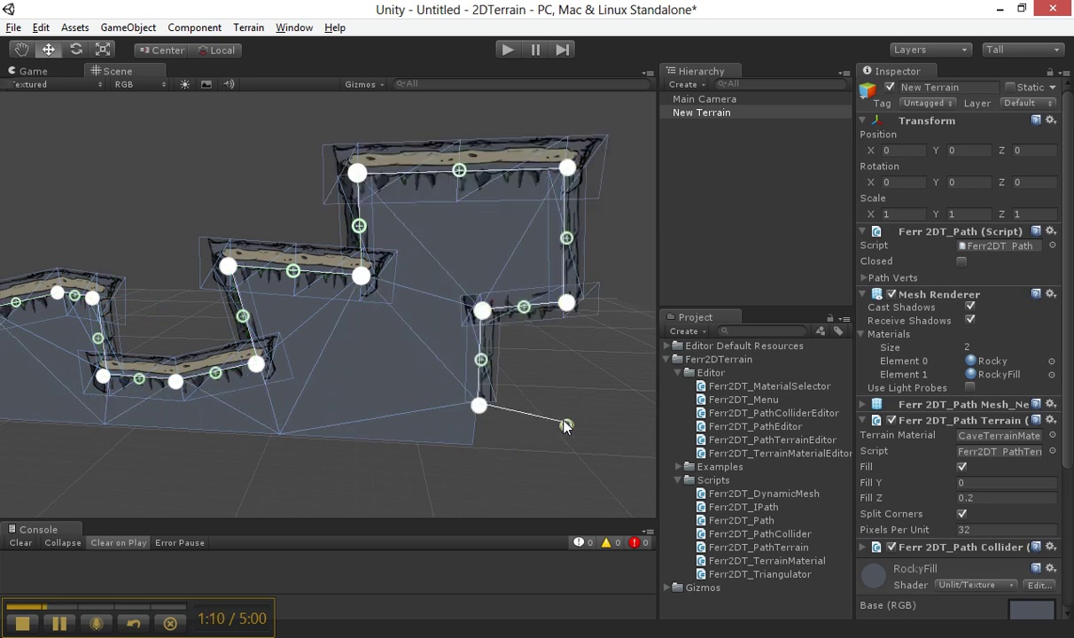
Extend the path with two points beyond the undercut and raise the middle one to form a gently humped ledge
click(567, 424)
alt+drag(567, 423, 531, 390)
click(587, 345)
drag(408, 390, 464, 335)
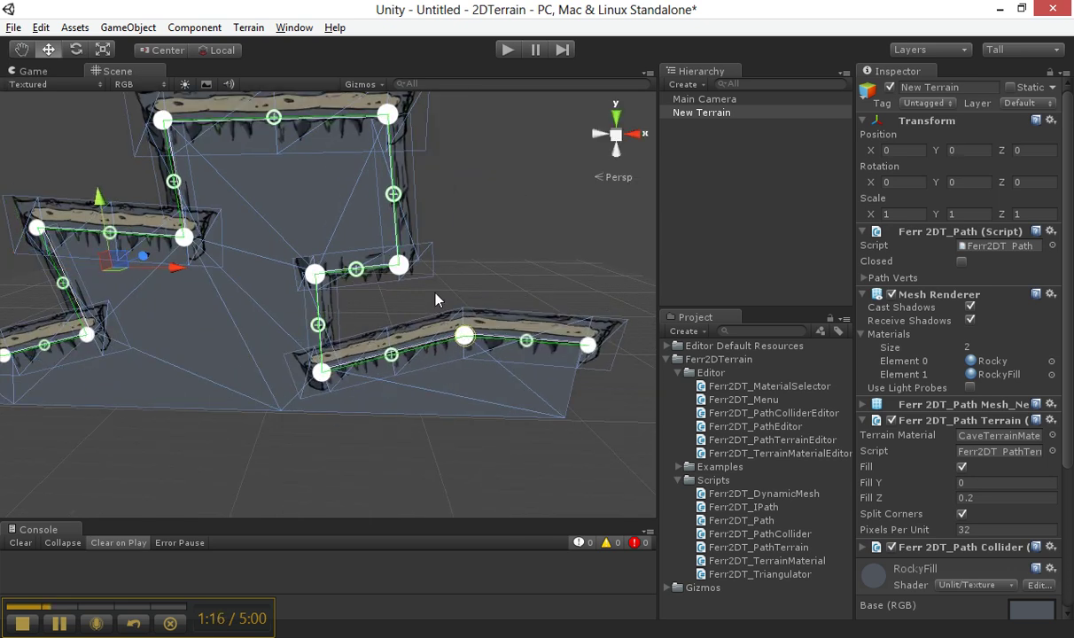
Delete the tall block's far upper corner point and rebuild the corner with a newly inserted point
alt+drag(443, 293, 463, 208)
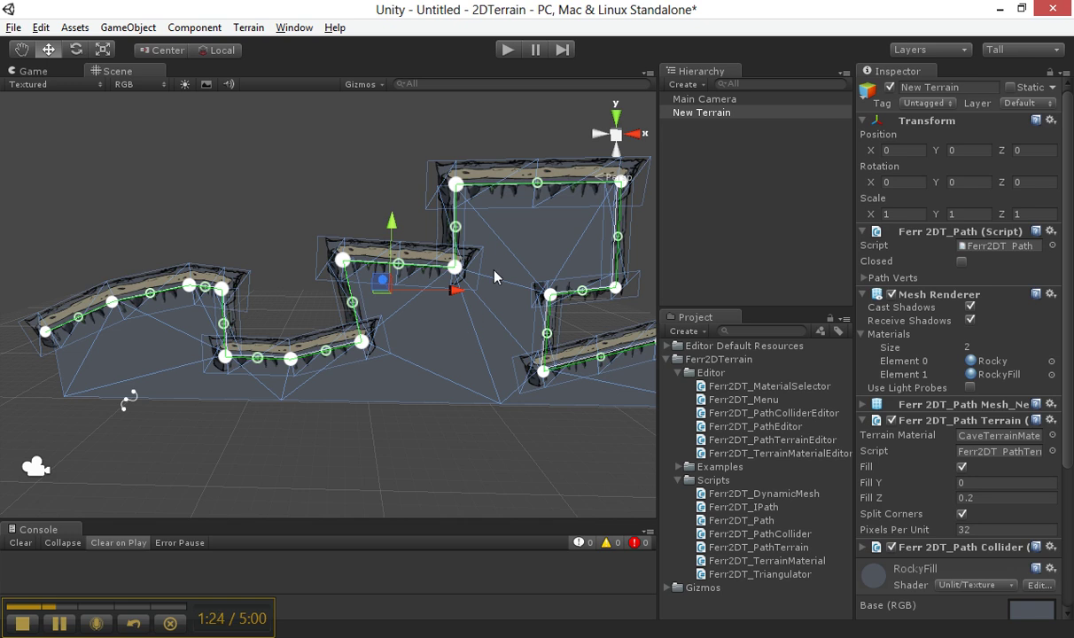
alt+drag(531, 223, 447, 188)
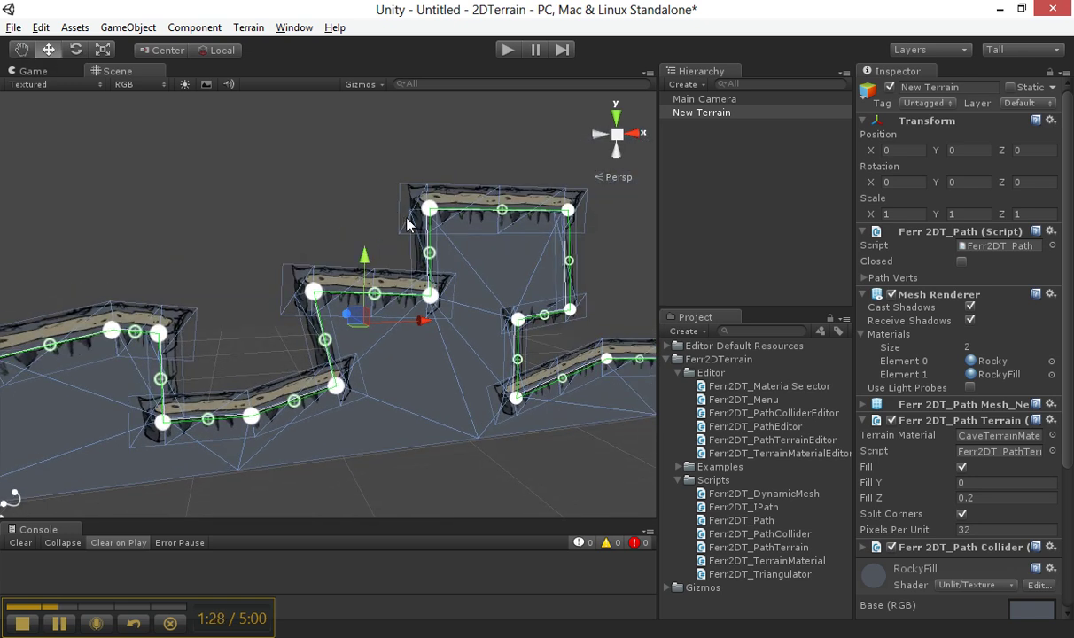
key(shift)
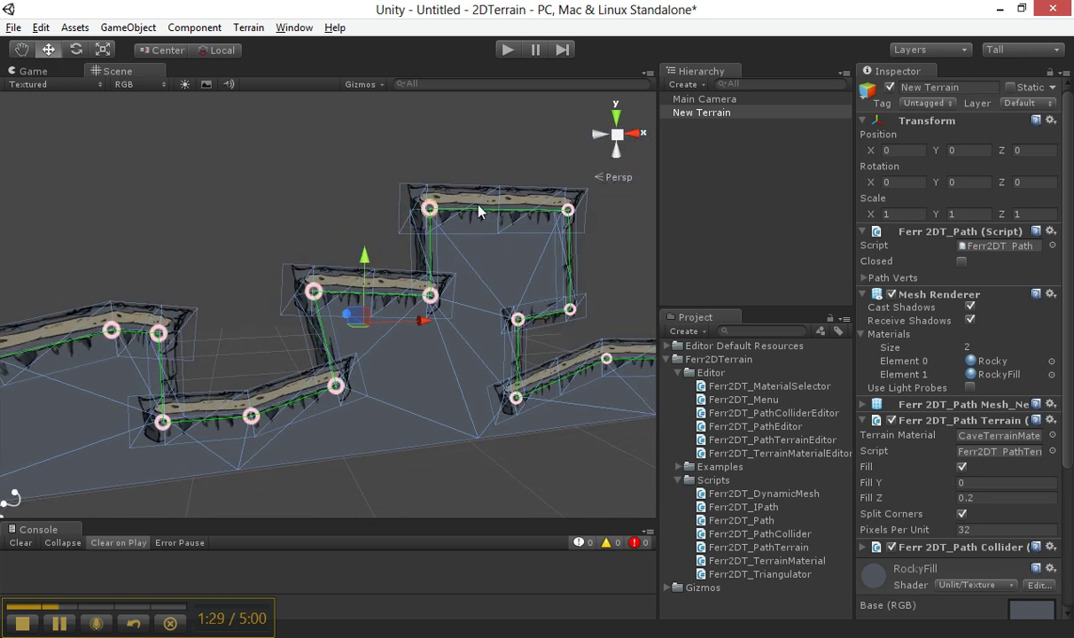
ctrl+click(568, 209)
click(504, 264)
drag(507, 261, 577, 205)
middle_drag(401, 177, 270, 170)
Turn the cave terrain's Fill option off and back on
drag(1072, 236, 1068, 288)
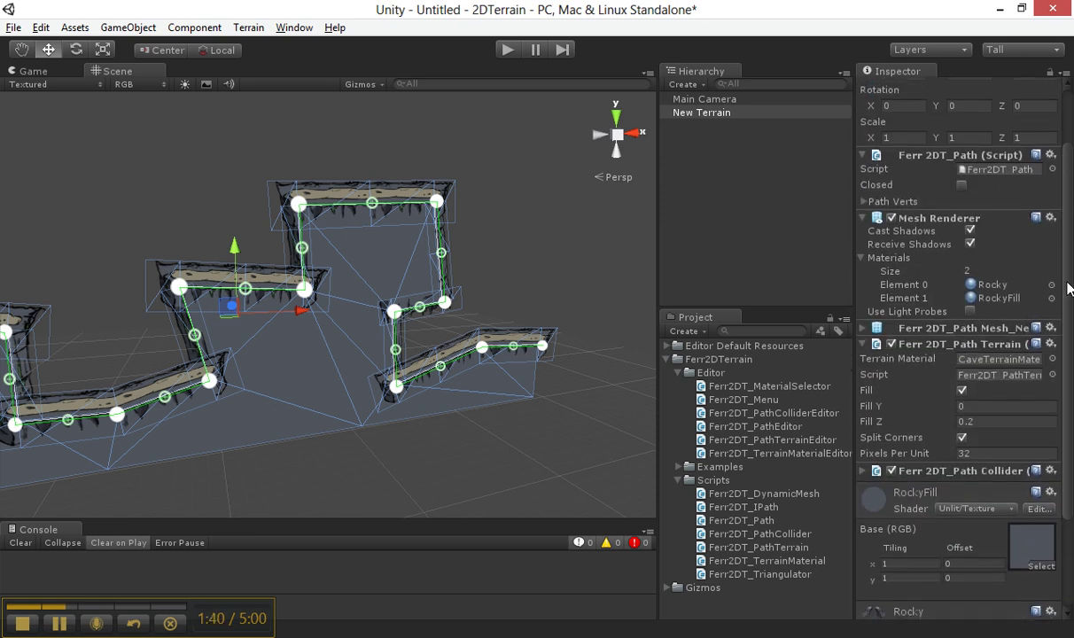
click(963, 390)
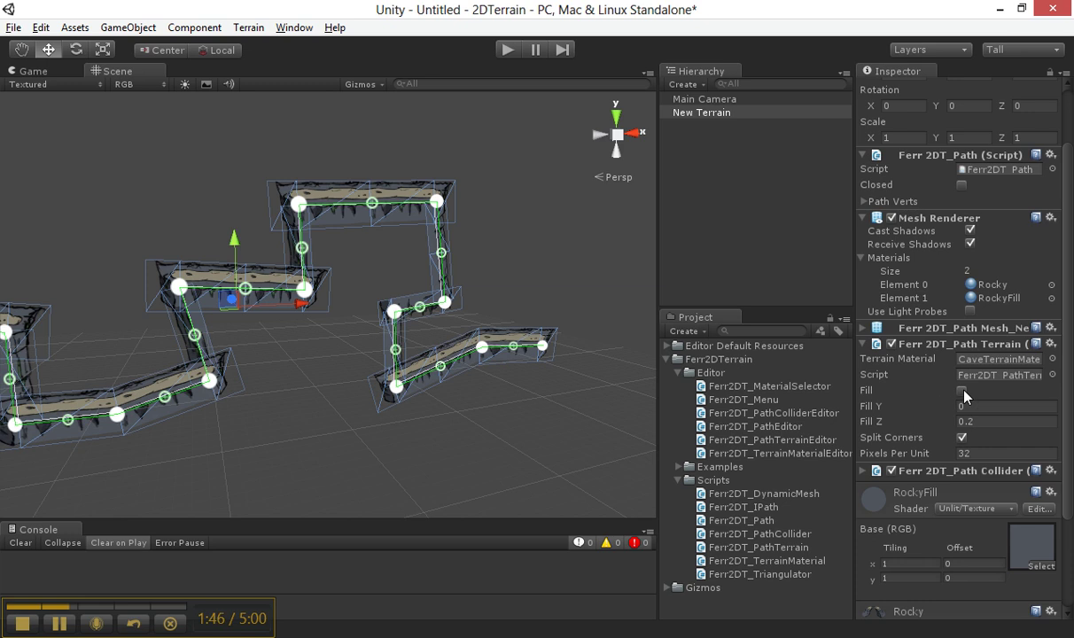
click(963, 391)
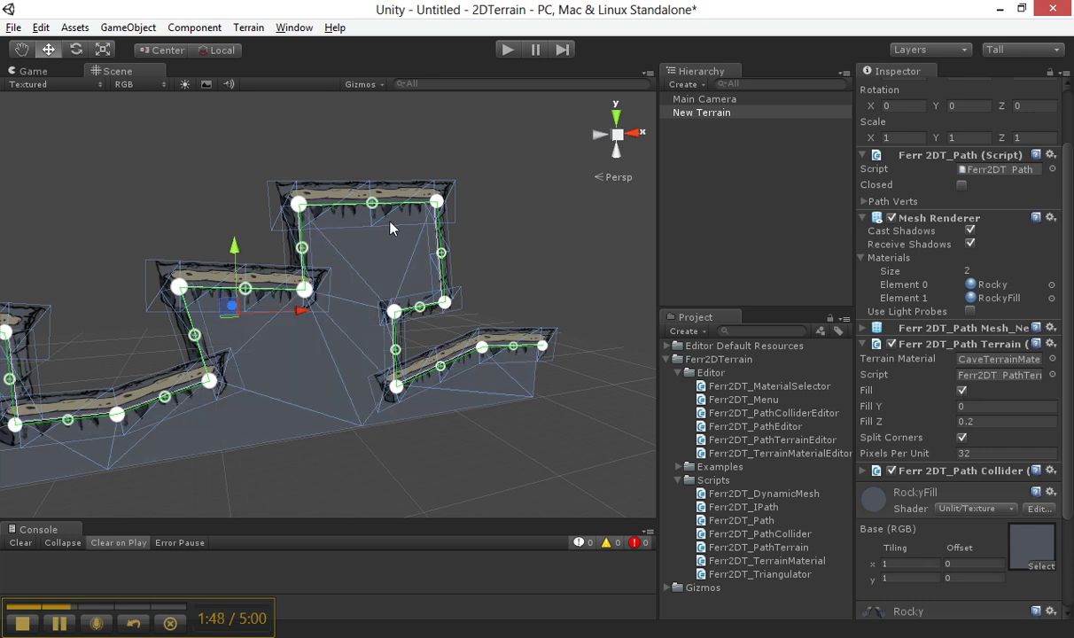
Set the cave terrain's path collider Surface Offset to 0.7
right_drag(570, 307, 494, 301)
key(w)
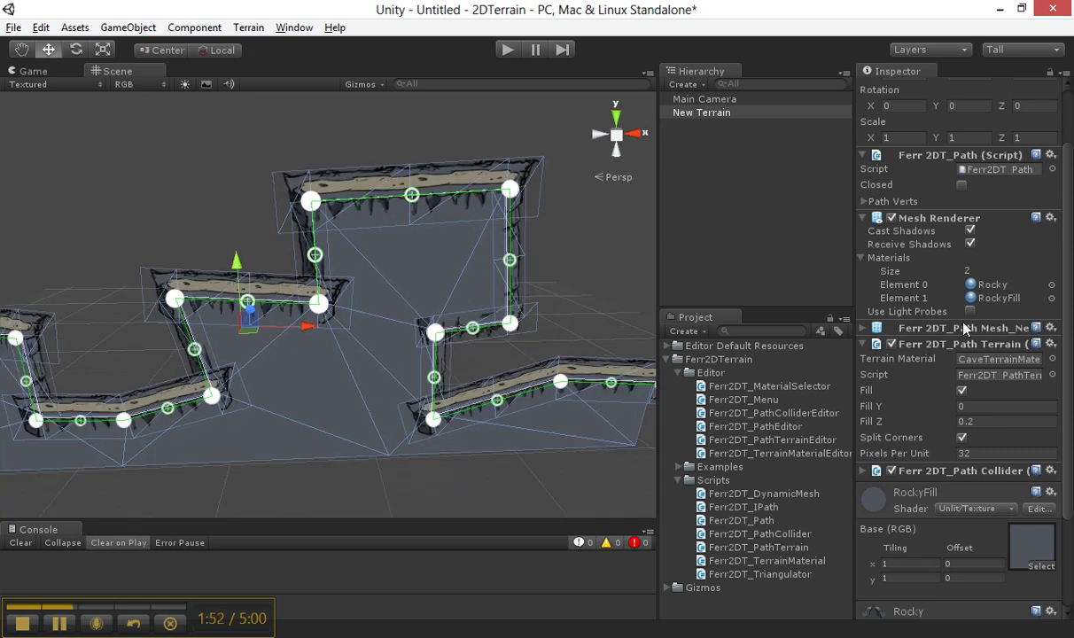
click(864, 470)
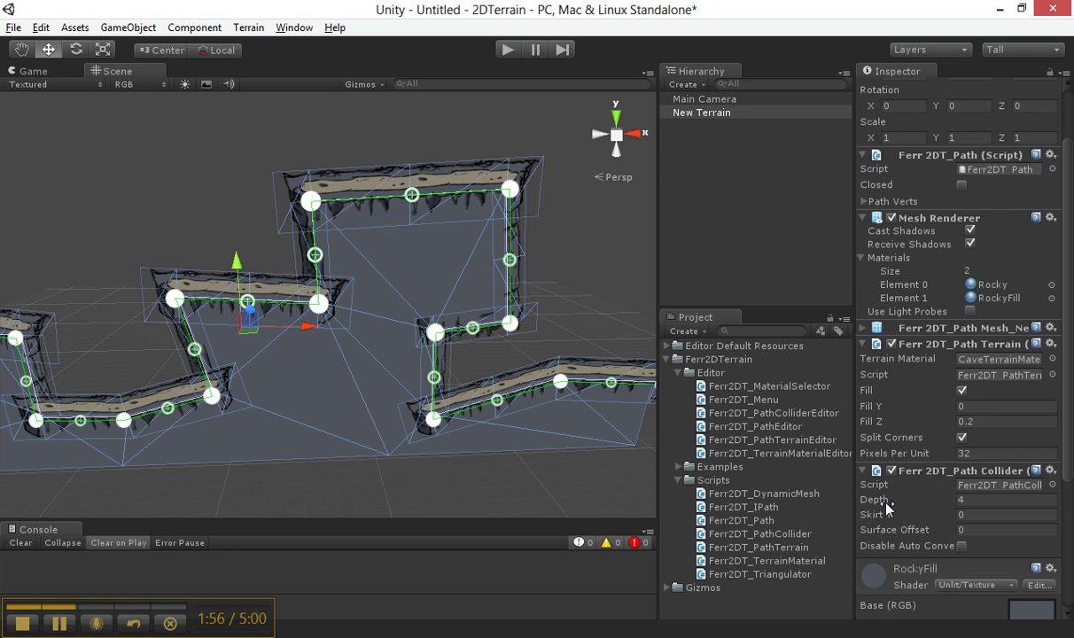
drag(880, 536, 900, 523)
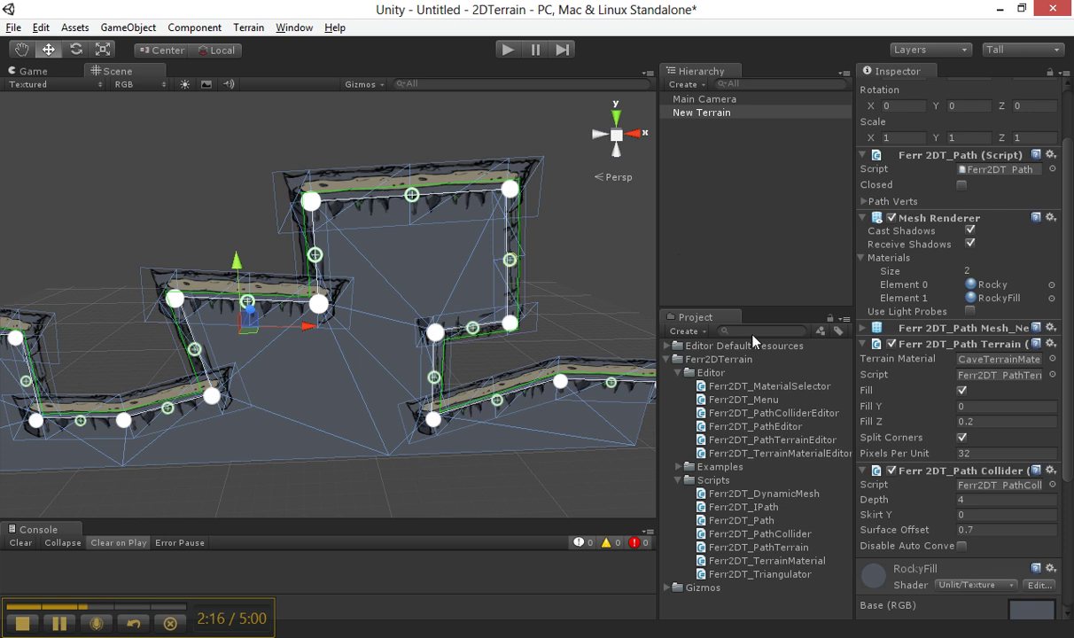
Run the scene, examine the generated collider mesh around the terrain in the Scene view, and stop playback
click(505, 51)
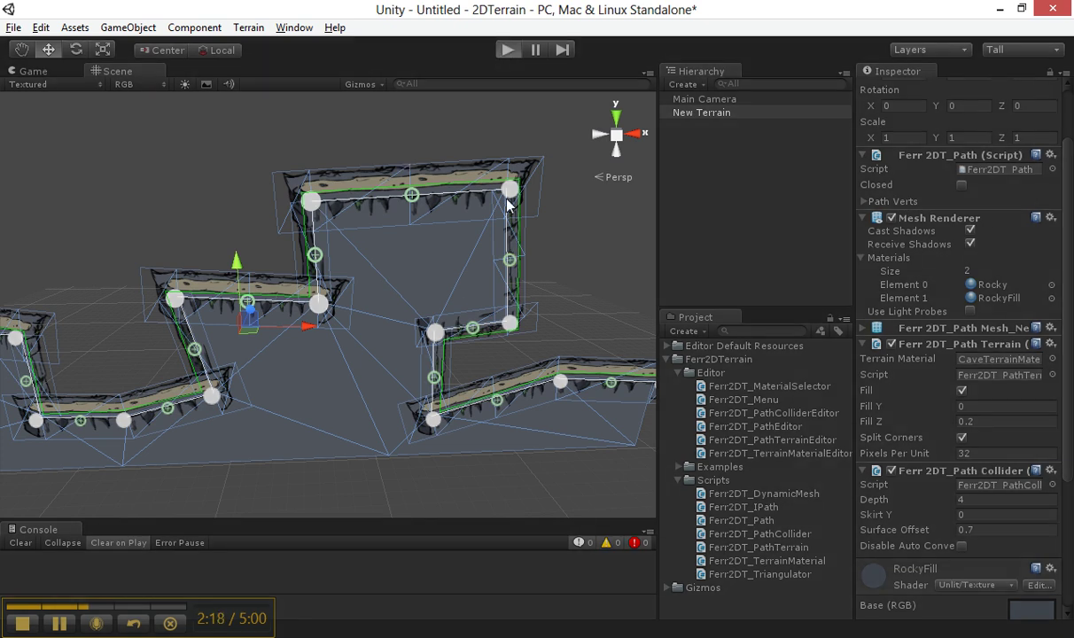
click(114, 71)
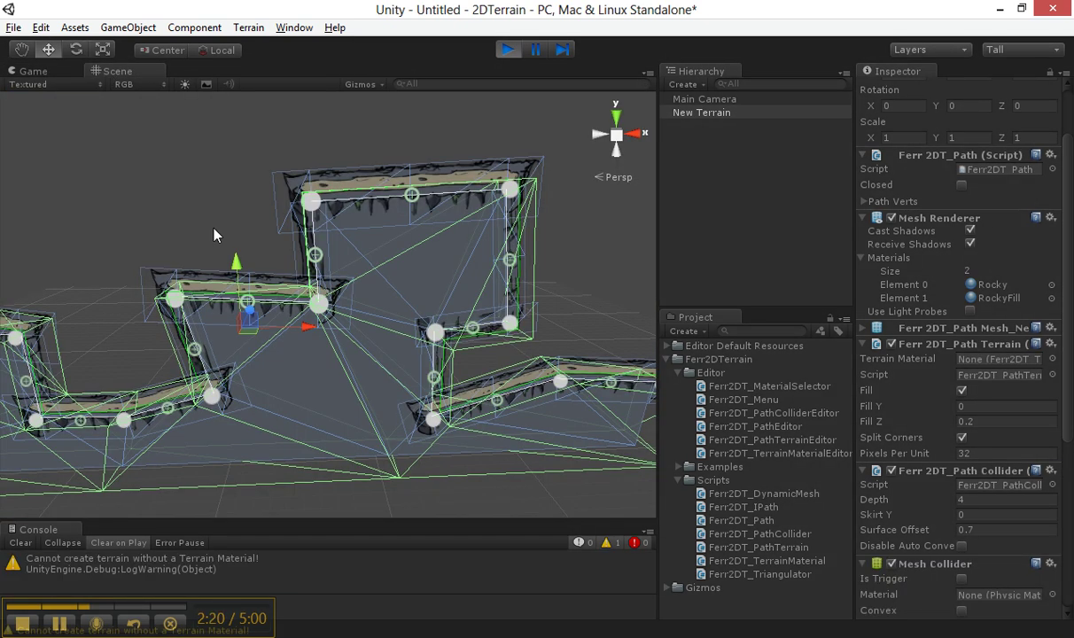
alt+drag(202, 215, 196, 243)
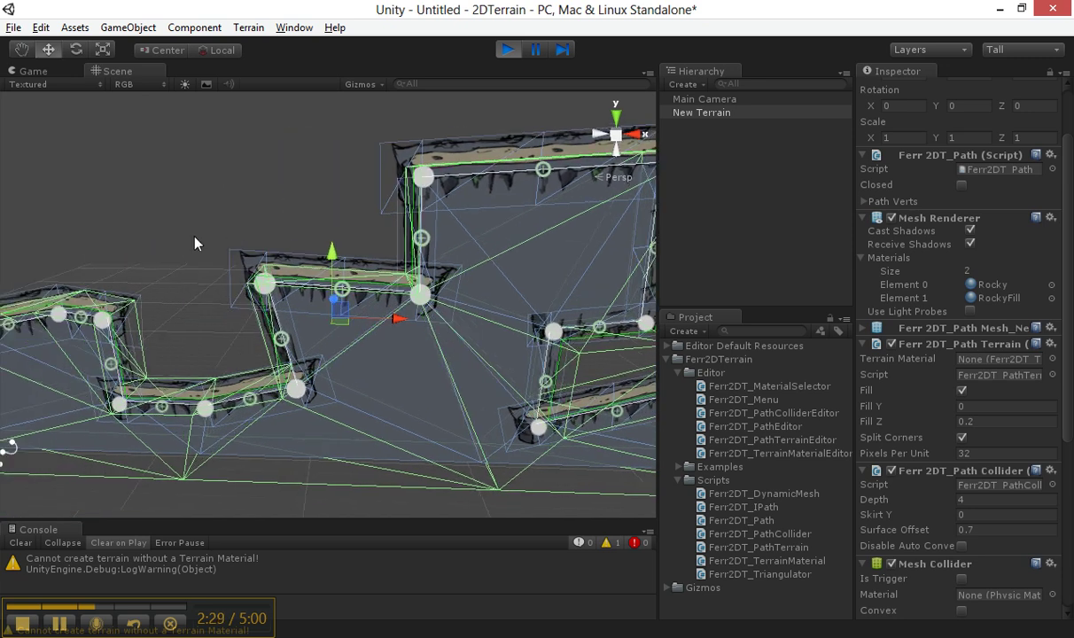
click(508, 53)
alt+drag(292, 177, 341, 197)
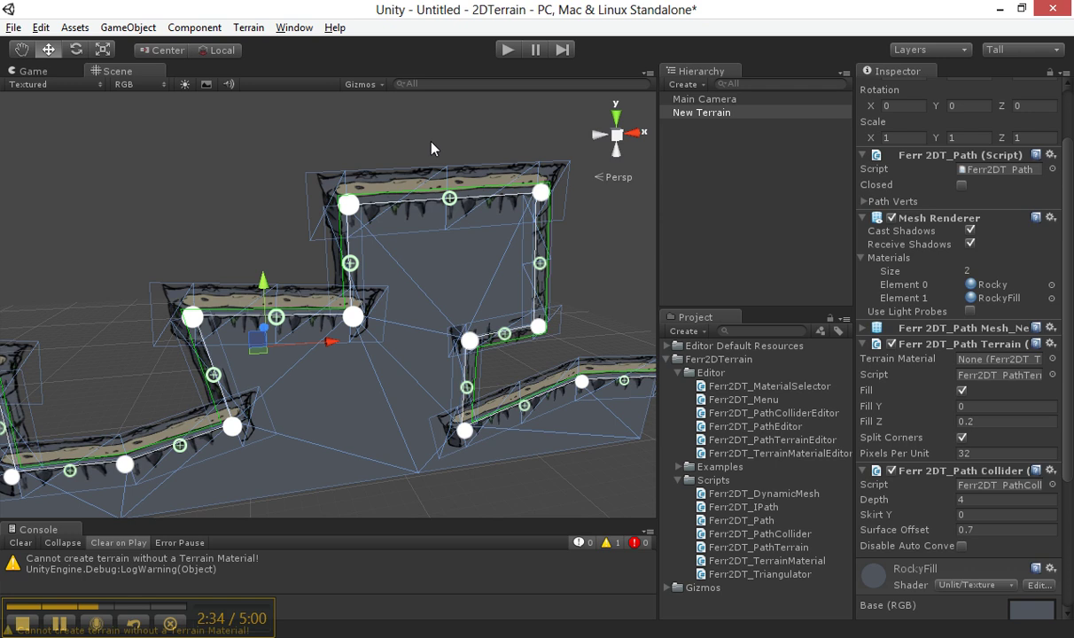
alt+drag(224, 199, 132, 277)
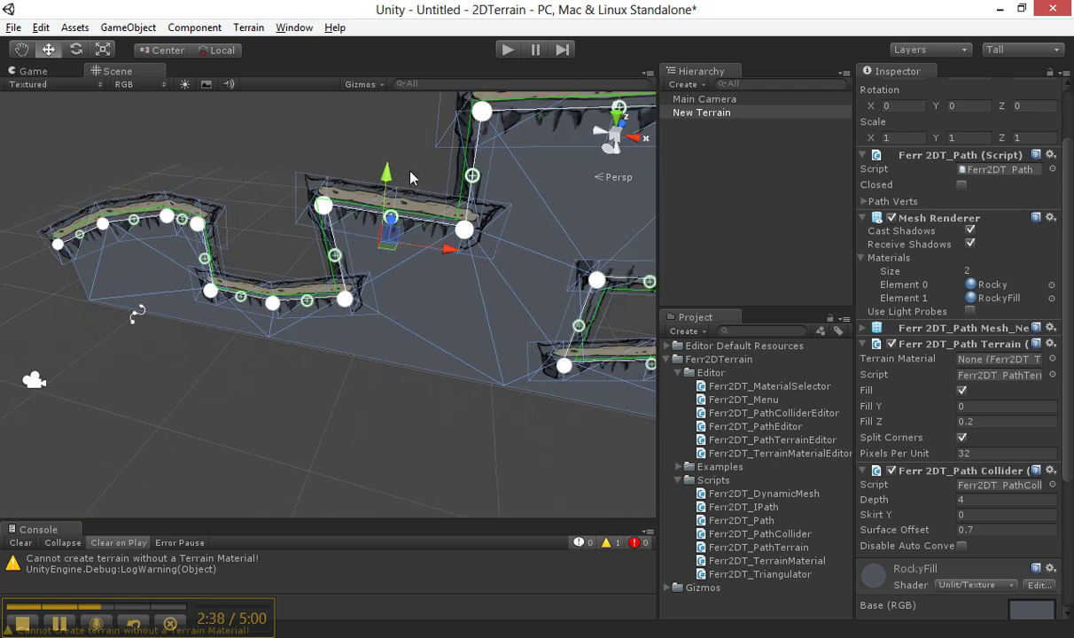
alt+drag(418, 140, 532, 147)
click(232, 260)
alt+drag(232, 260, 458, 230)
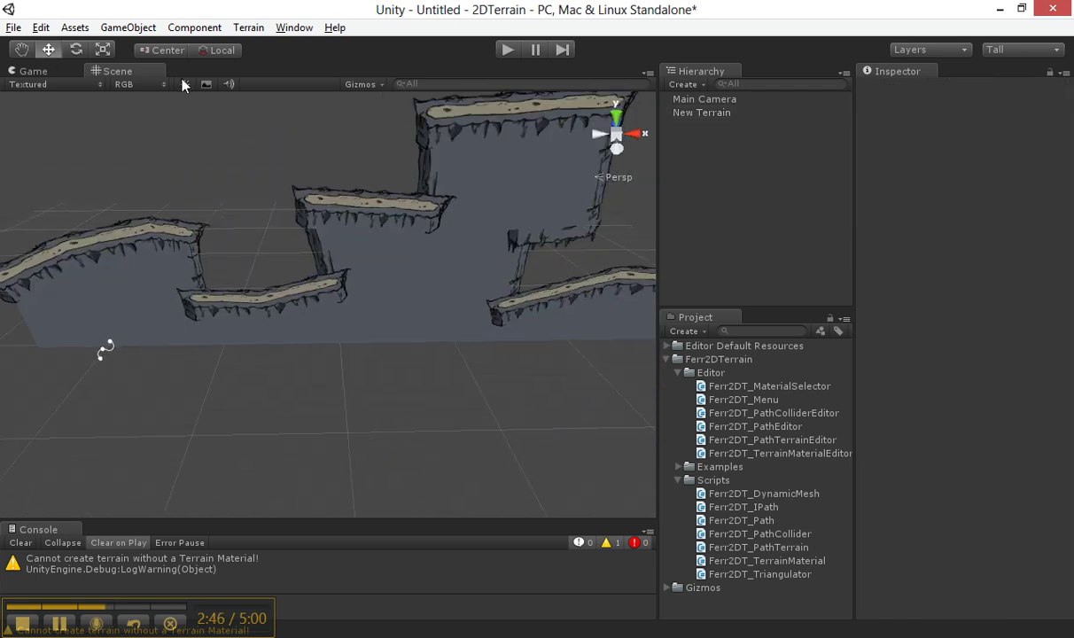
Create a decorative Ferr2D terrain that uses SandTerrainMaterial
click(124, 29)
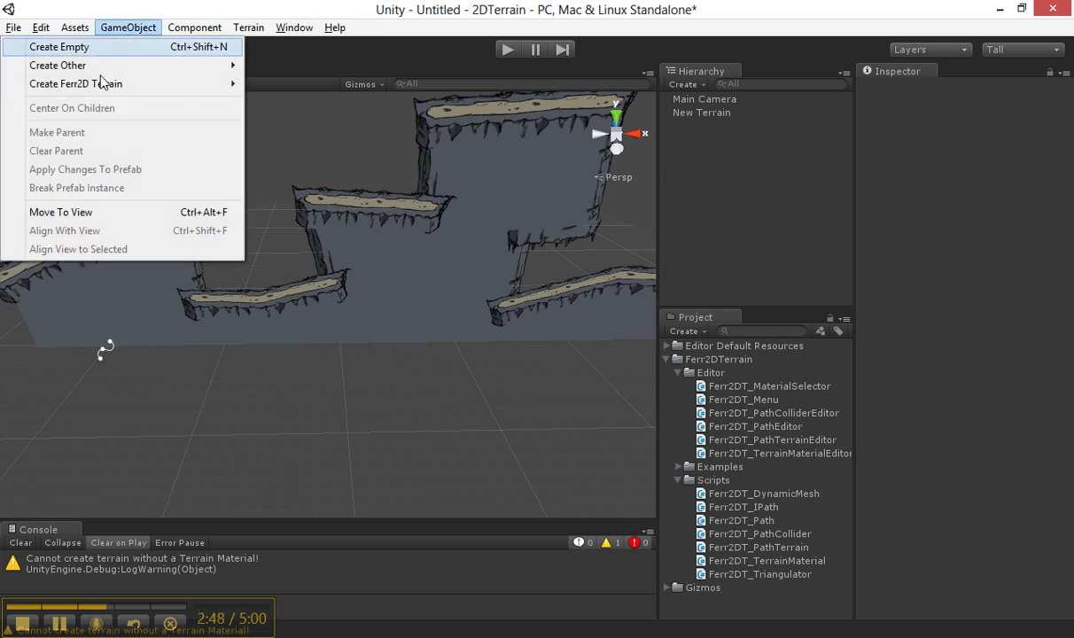
mouse_move(99, 85)
click(288, 102)
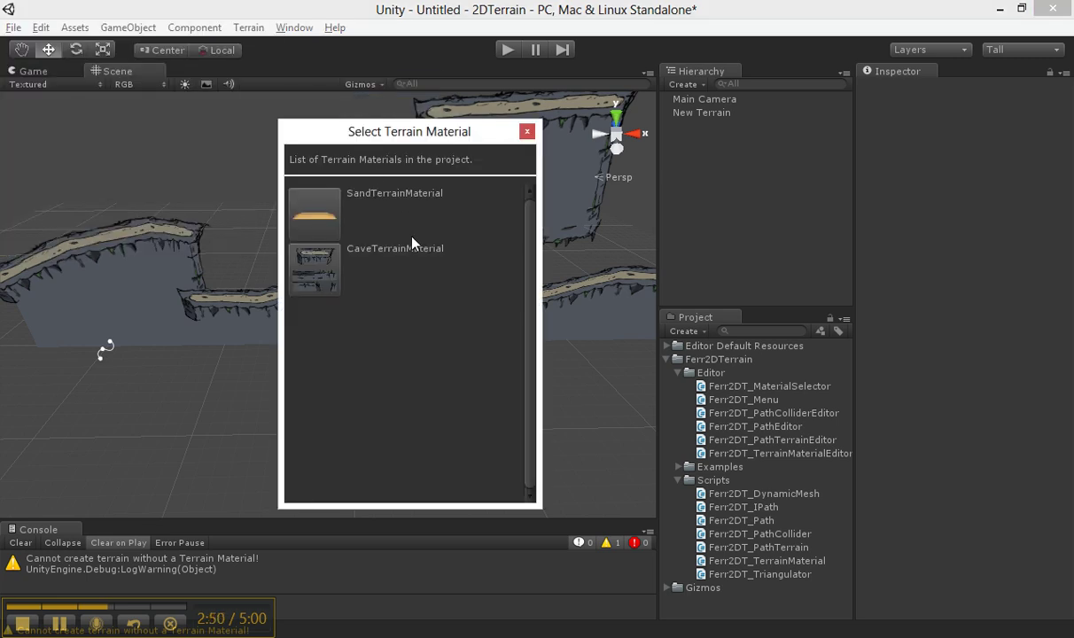
click(320, 227)
right_drag(324, 248, 353, 249)
Raise the sand terrain's end point and add four path points for an overhang with a low ledge beneath
drag(359, 271, 483, 115)
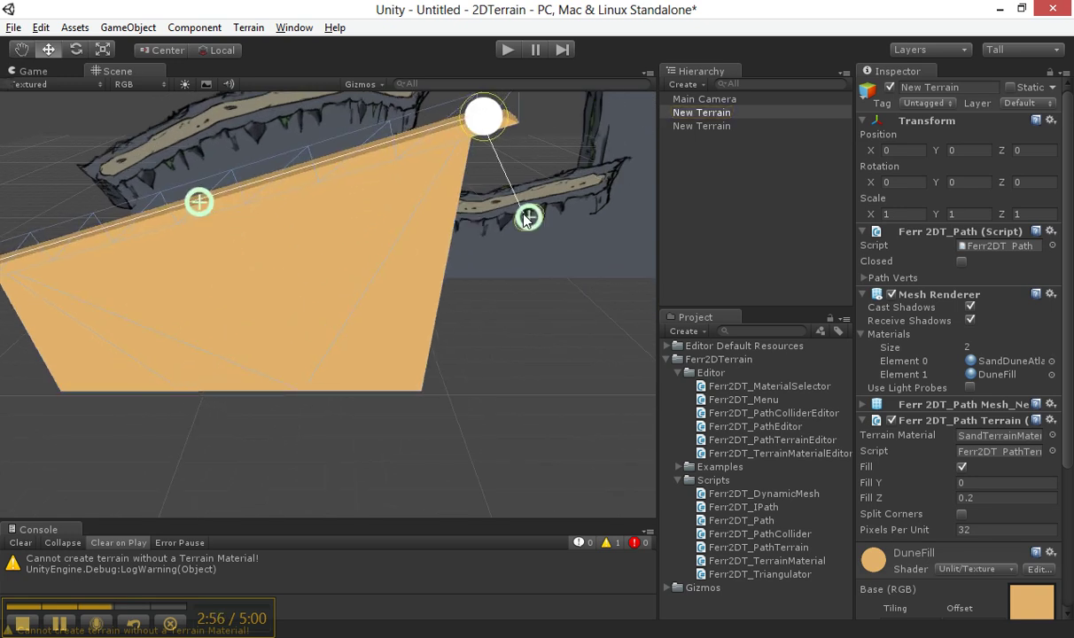
shift+click(556, 244)
shift+click(451, 297)
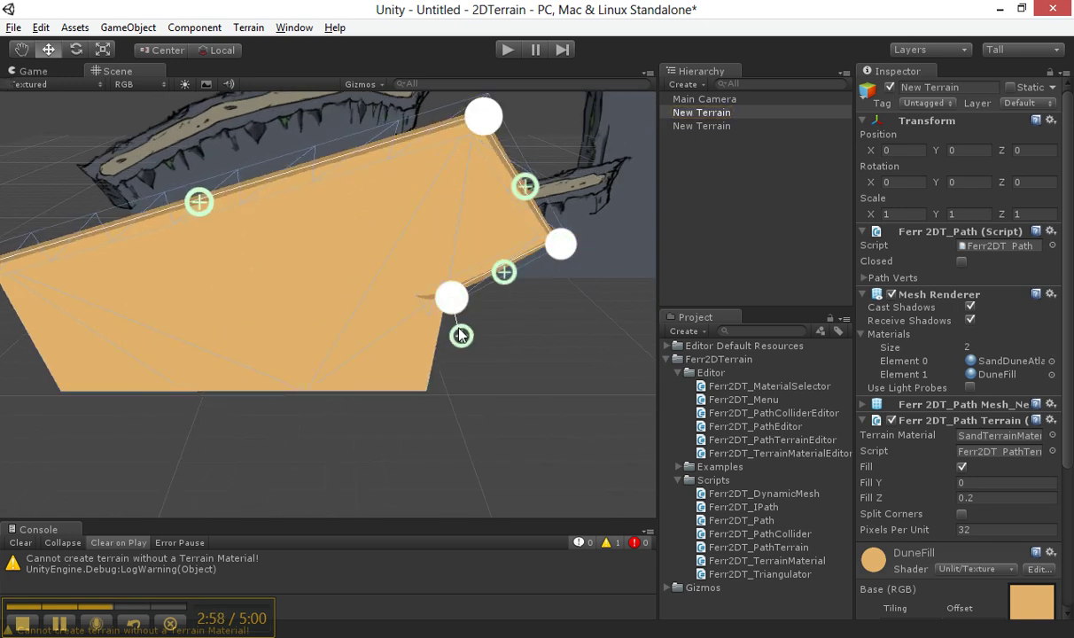
shift+click(468, 353)
shift+click(605, 358)
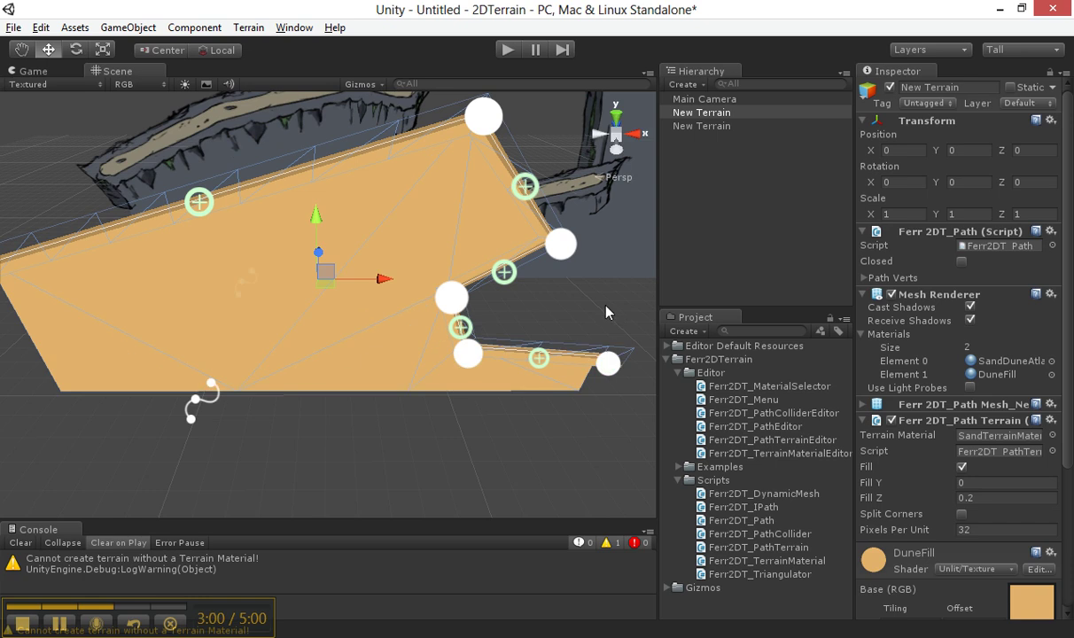
Extend the sand terrain's low ledge with two more points that rise away from the overhang
alt+drag(576, 292, 535, 281)
shift+click(542, 293)
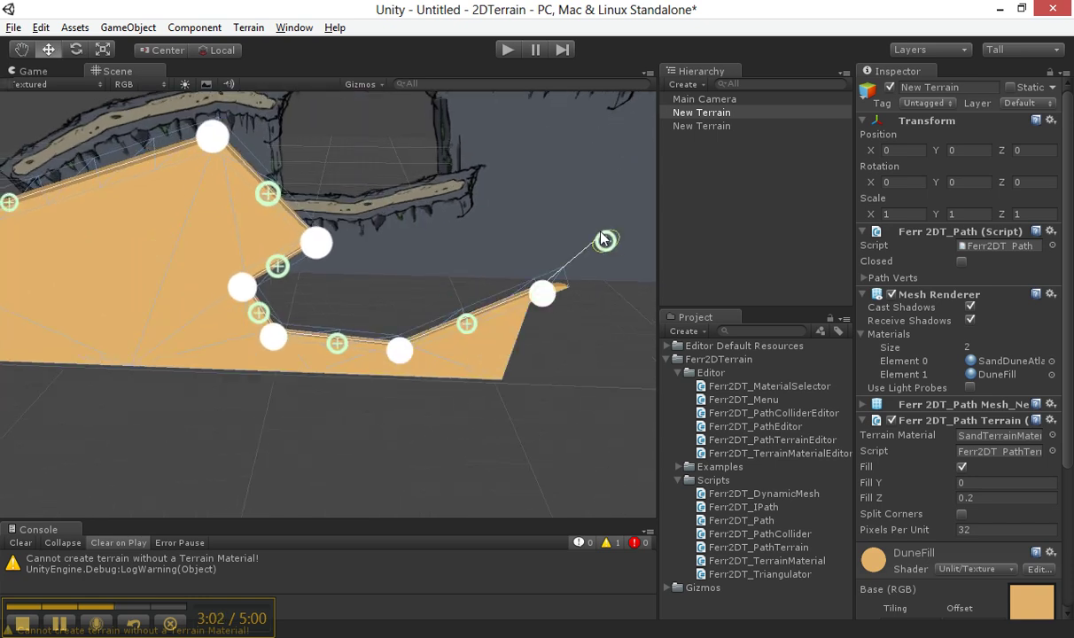
shift+click(608, 232)
Move the sand hill's peak point back, insert another point before the overhang to flatten the crest, and deselect the terrain
click(341, 305)
right_drag(341, 305, 285, 242)
click(324, 256)
drag(288, 206, 144, 248)
click(256, 281)
drag(256, 281, 270, 241)
click(490, 193)
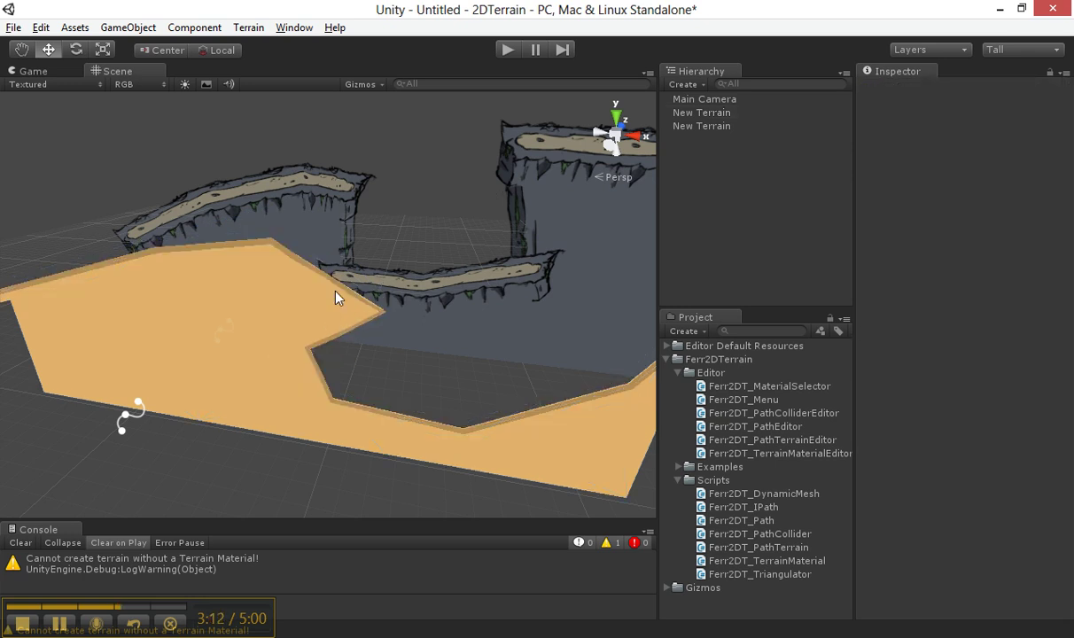
alt+drag(408, 210, 467, 218)
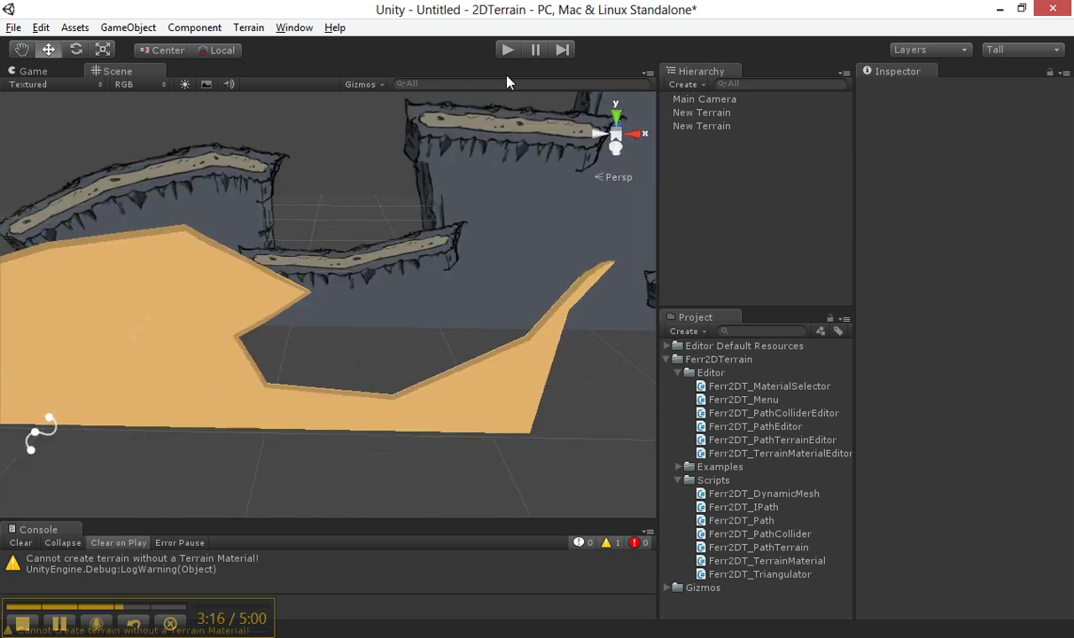